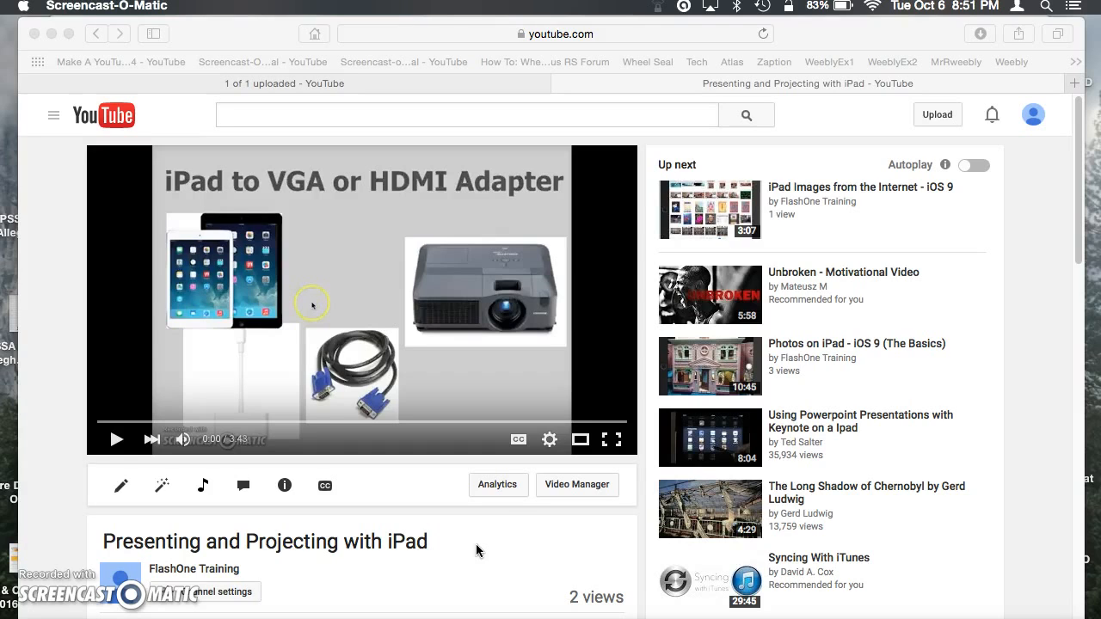
Step: Display the embed code for the YouTube video "Presenting and Projecting with iPad" in its sharing options
{"action": "left_click", "coordinate": [502, 540]}
{"action": "scroll", "coordinate": [486, 572], "scroll_direction": "down", "scroll_amount": 2}
{"action": "scroll", "coordinate": [490, 569], "scroll_direction": "down", "scroll_amount": 2}
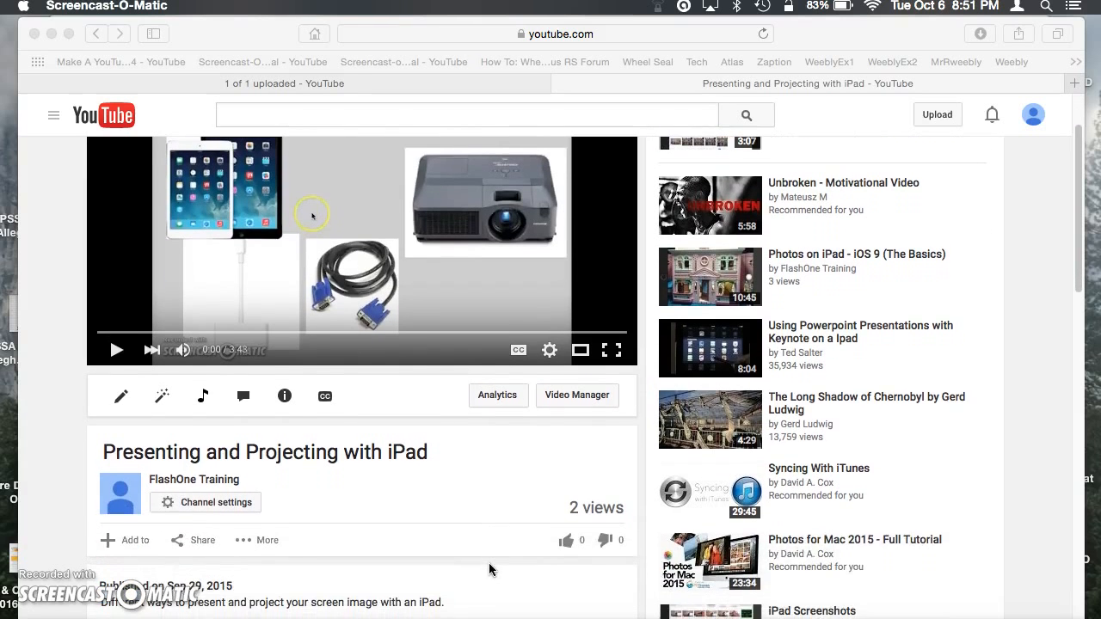
{"action": "scroll", "coordinate": [479, 481], "scroll_direction": "up", "scroll_amount": 4}
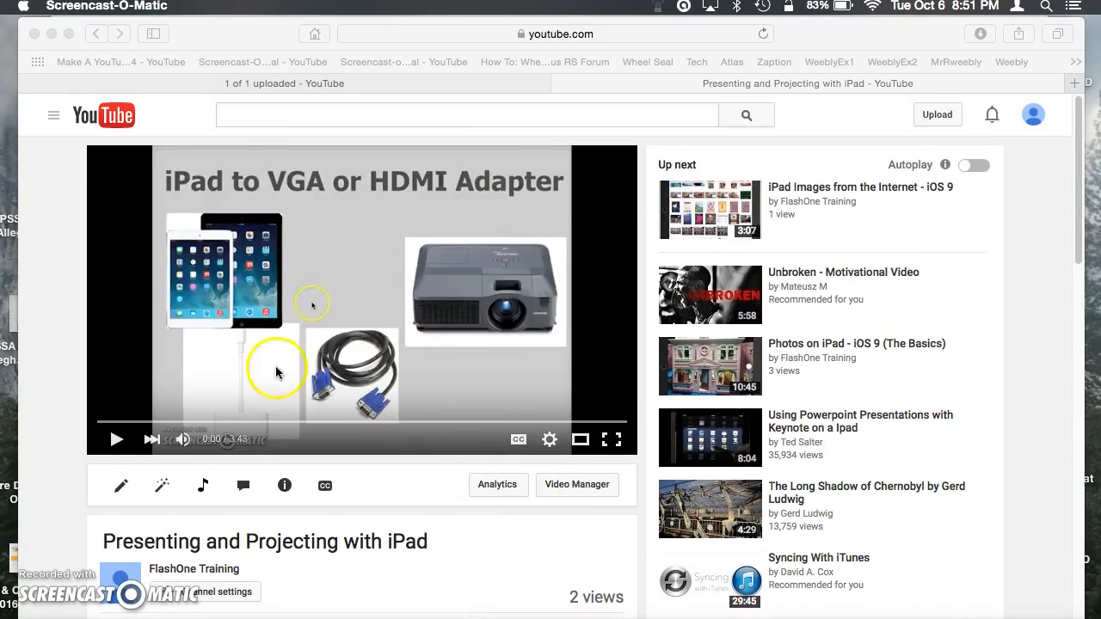
{"action": "scroll", "coordinate": [516, 543], "scroll_direction": "down", "scroll_amount": 2}
{"action": "scroll", "coordinate": [520, 541], "scroll_direction": "down", "scroll_amount": 5}
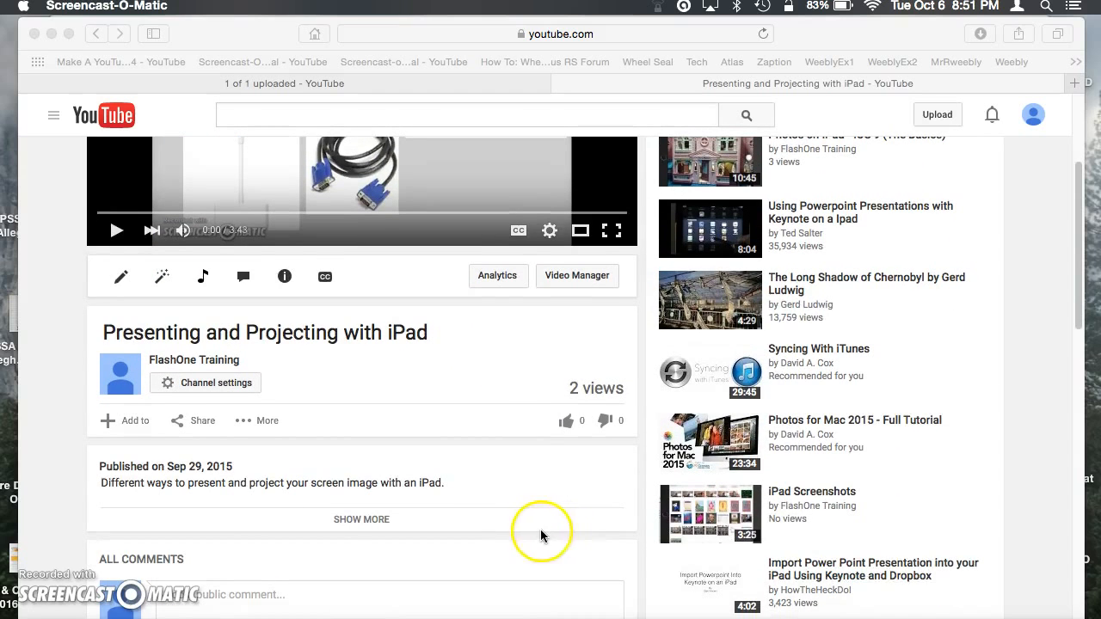
{"action": "left_click", "coordinate": [190, 419]}
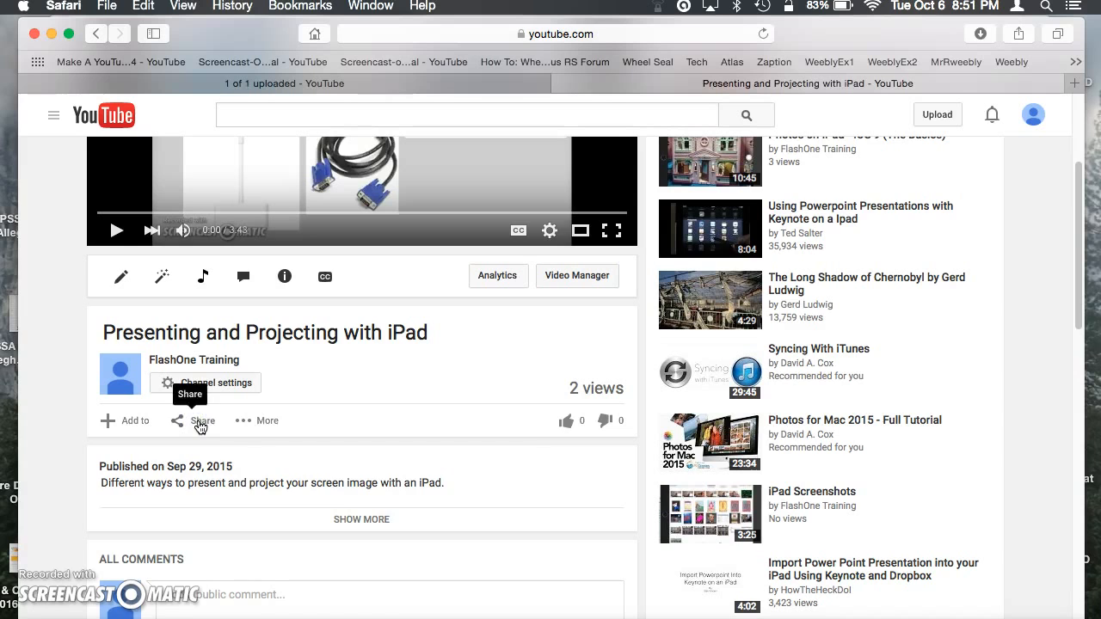
{"action": "left_click", "coordinate": [199, 424]}
{"action": "scroll", "coordinate": [170, 482], "scroll_direction": "down", "scroll_amount": 2}
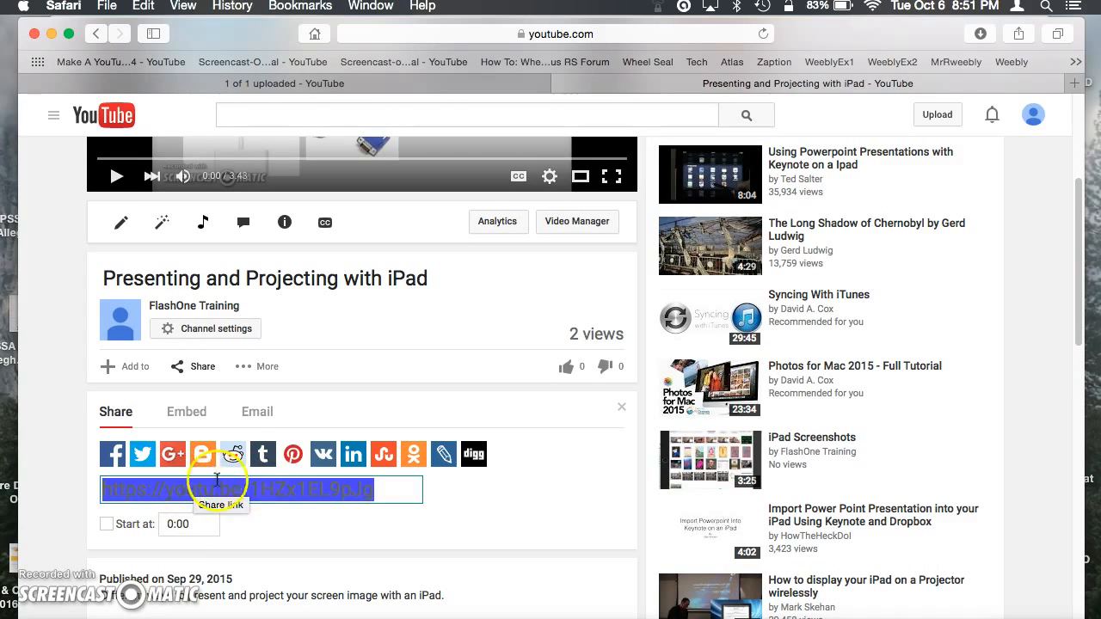
{"action": "left_click", "coordinate": [191, 419]}
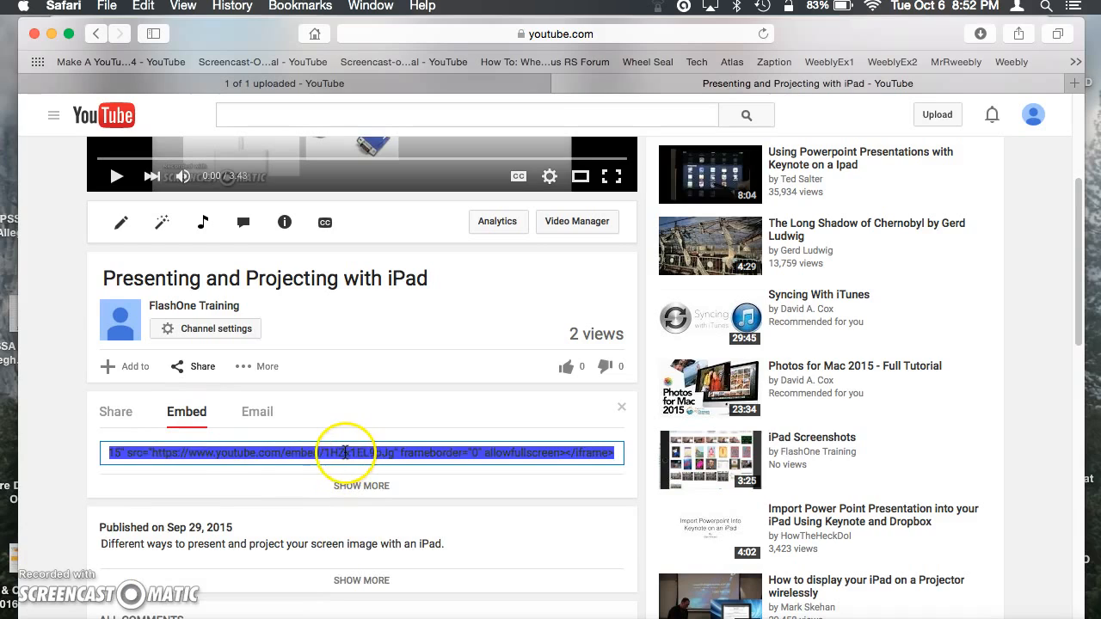
Step: Select the video's entire embed code and copy it to the clipboard
{"action": "double_click", "coordinate": [344, 452]}
{"action": "left_click", "coordinate": [344, 452]}
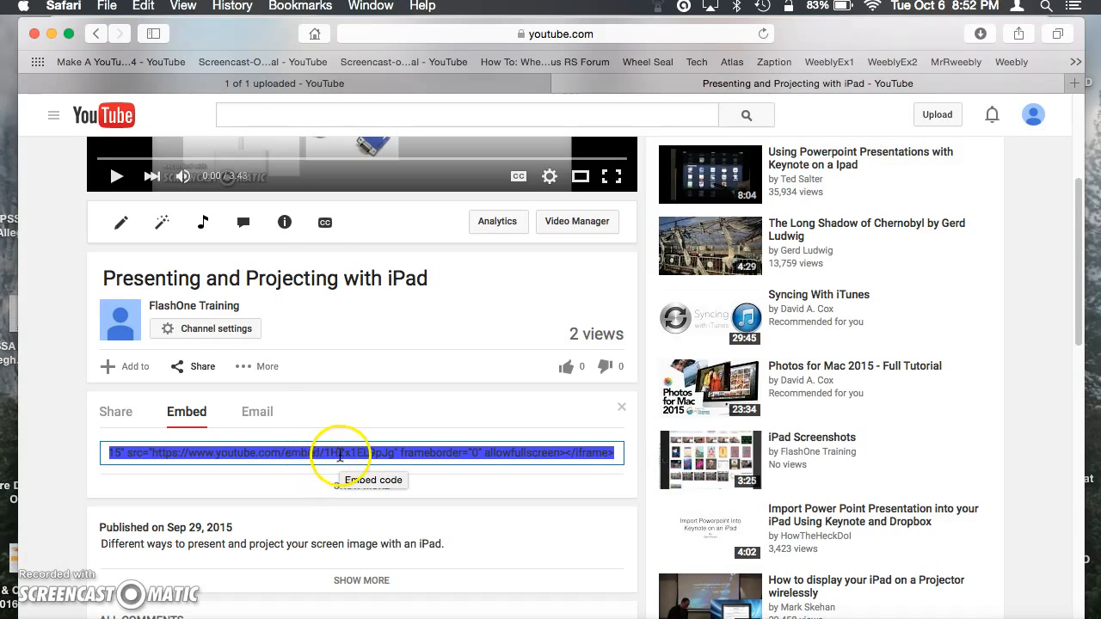
{"action": "left_click", "coordinate": [143, 7]}
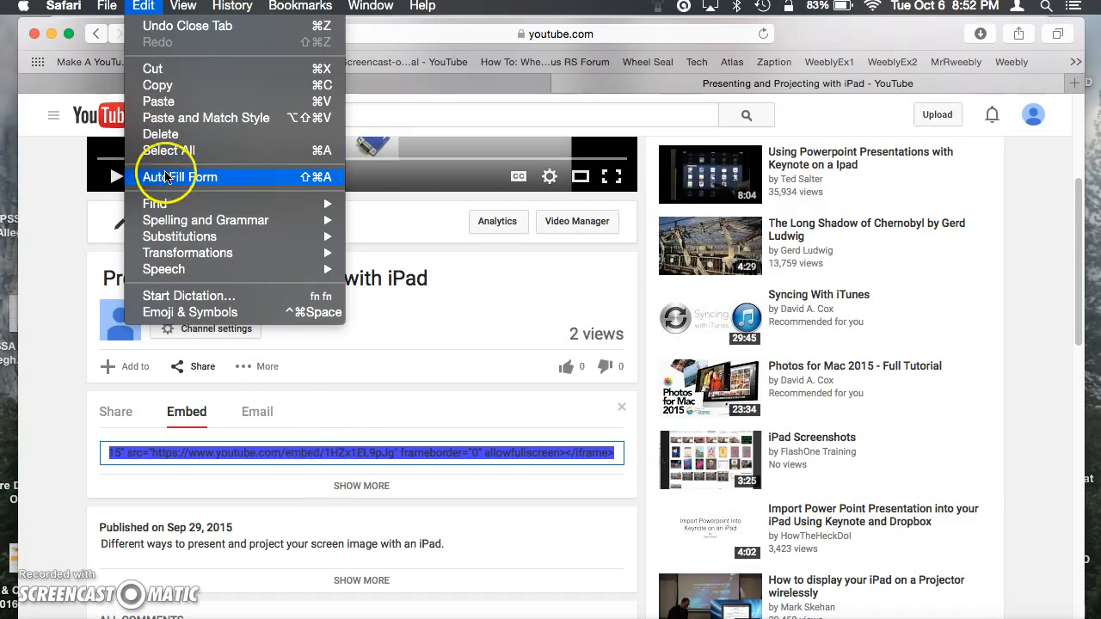
{"action": "left_click", "coordinate": [155, 85]}
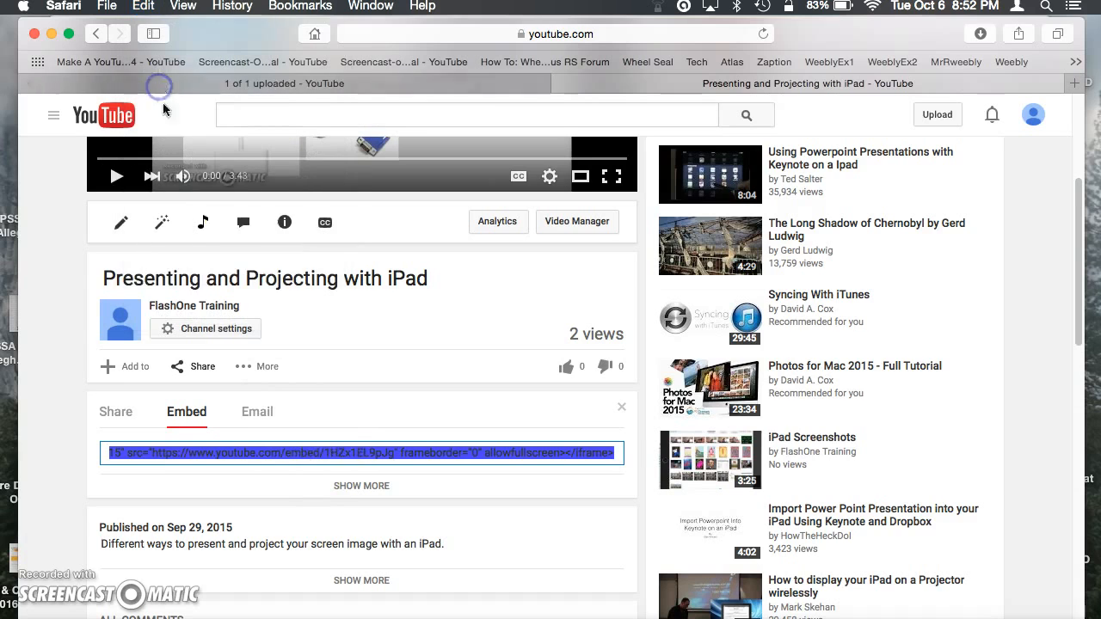
Step: Switch to Firefox and show the full set of page content editing tools on the BVIU Moodle page form
{"action": "left_click", "coordinate": [370, 421]}
{"action": "left_click", "coordinate": [172, 601]}
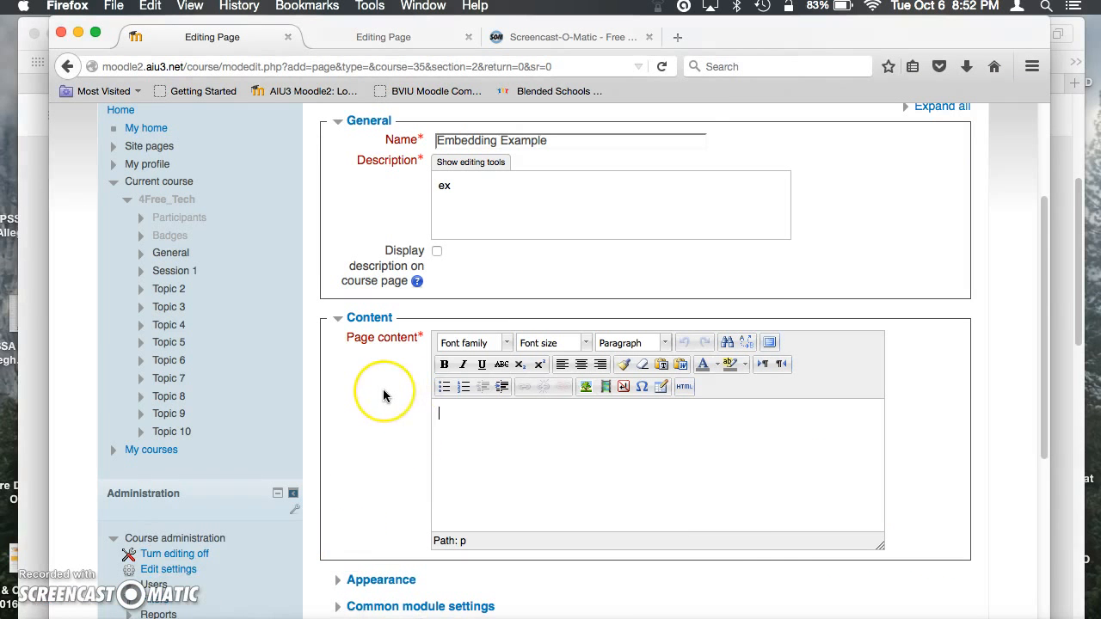
{"action": "scroll", "coordinate": [384, 391], "scroll_direction": "up", "scroll_amount": 1}
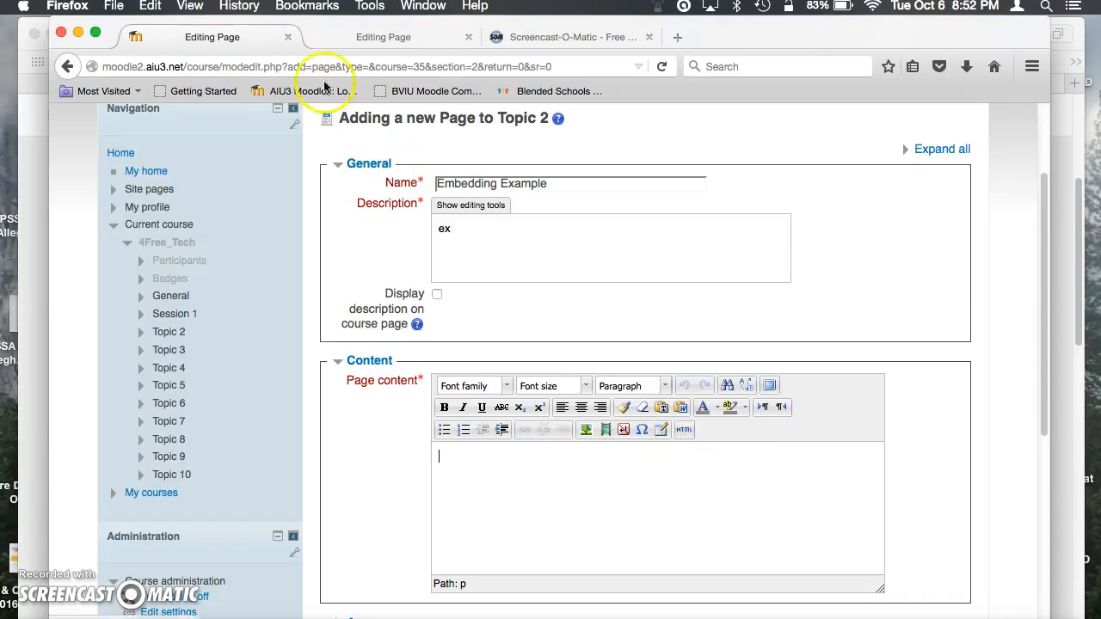
{"action": "left_click", "coordinate": [367, 39]}
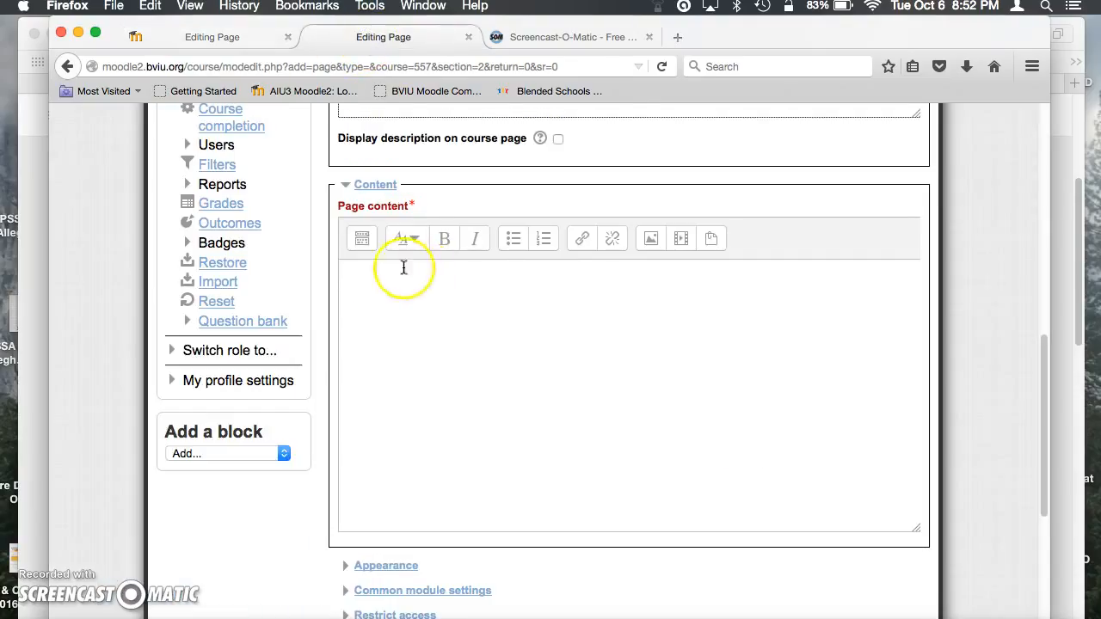
{"action": "left_click", "coordinate": [362, 240]}
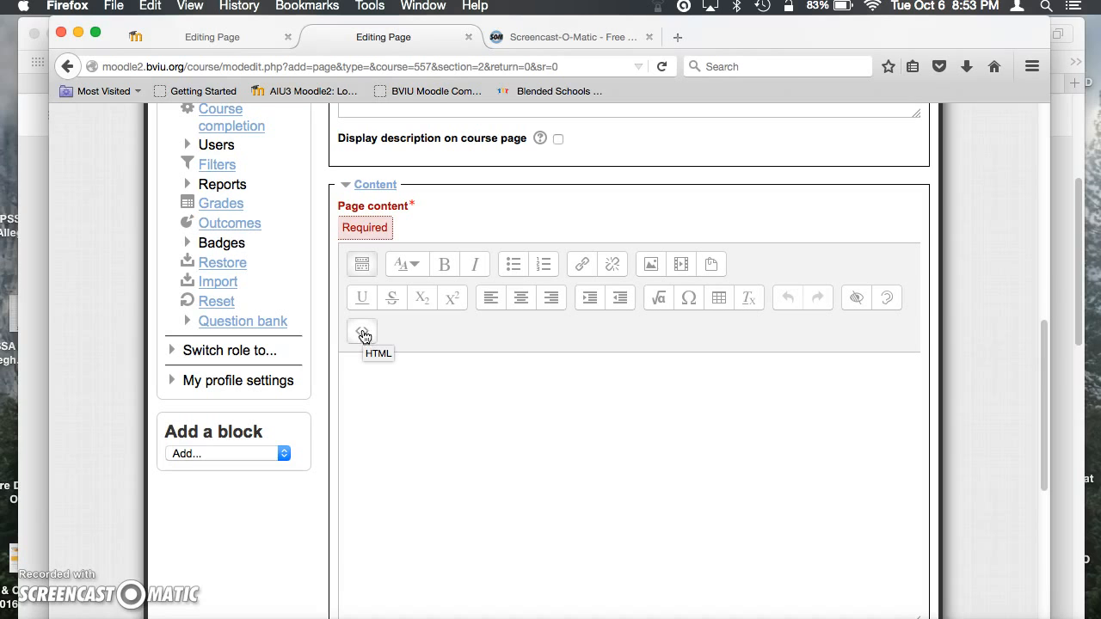
Step: On the AIU3 Moodle page form, paste the copied embed code into the page content's HTML source and update the content
{"action": "left_click", "coordinate": [233, 37]}
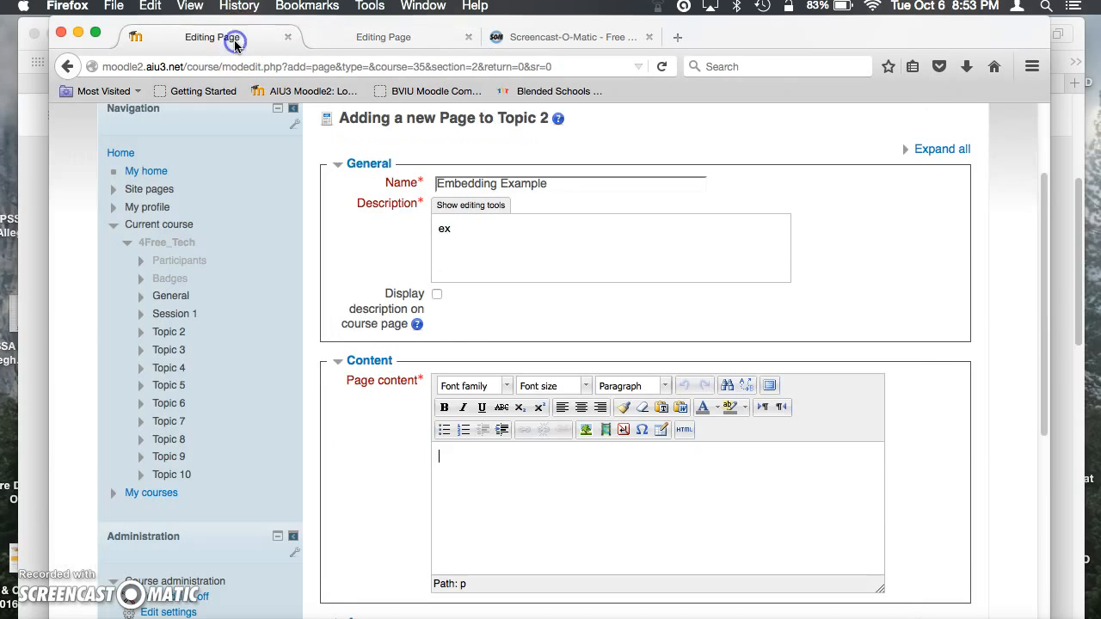
{"action": "left_click", "coordinate": [684, 428]}
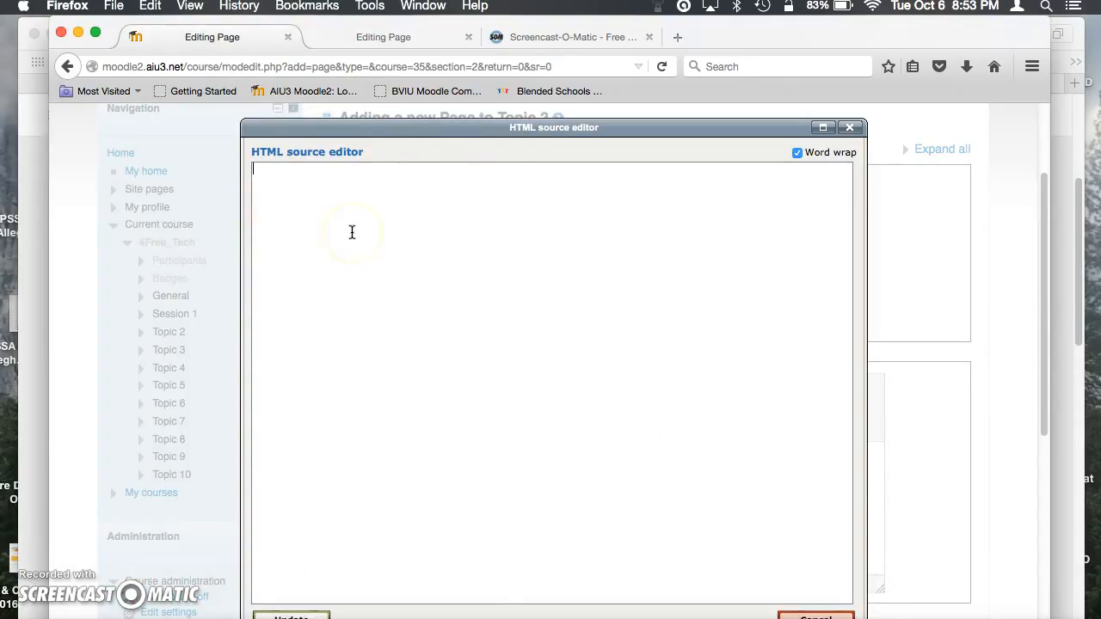
{"action": "left_click", "coordinate": [149, 5]}
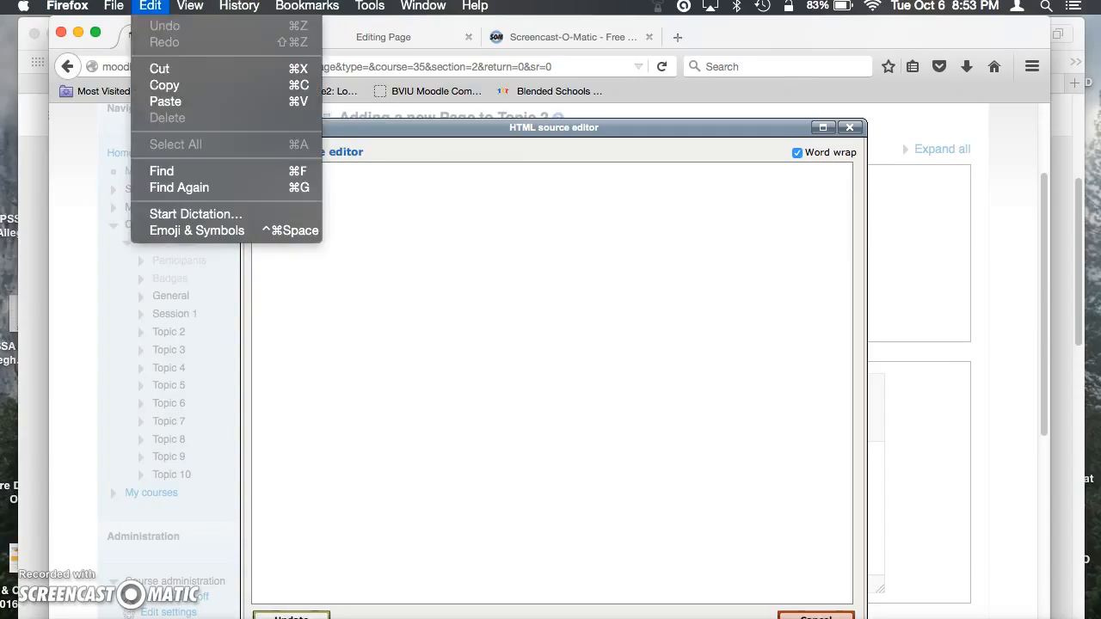
{"action": "left_click", "coordinate": [167, 101]}
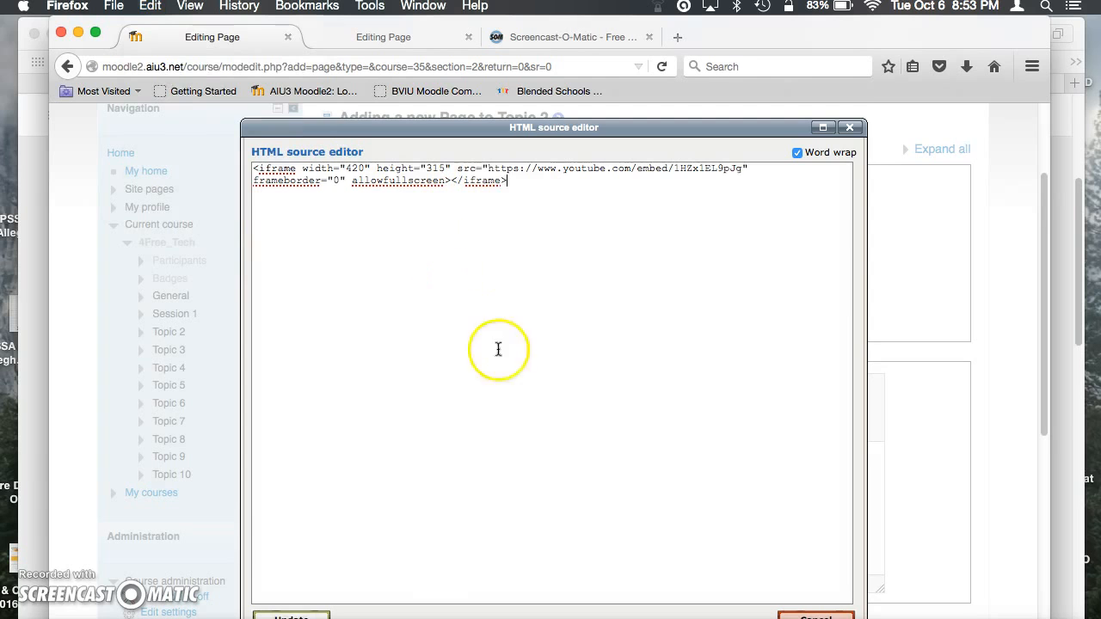
{"action": "scroll", "coordinate": [484, 378], "scroll_direction": "down", "scroll_amount": 2}
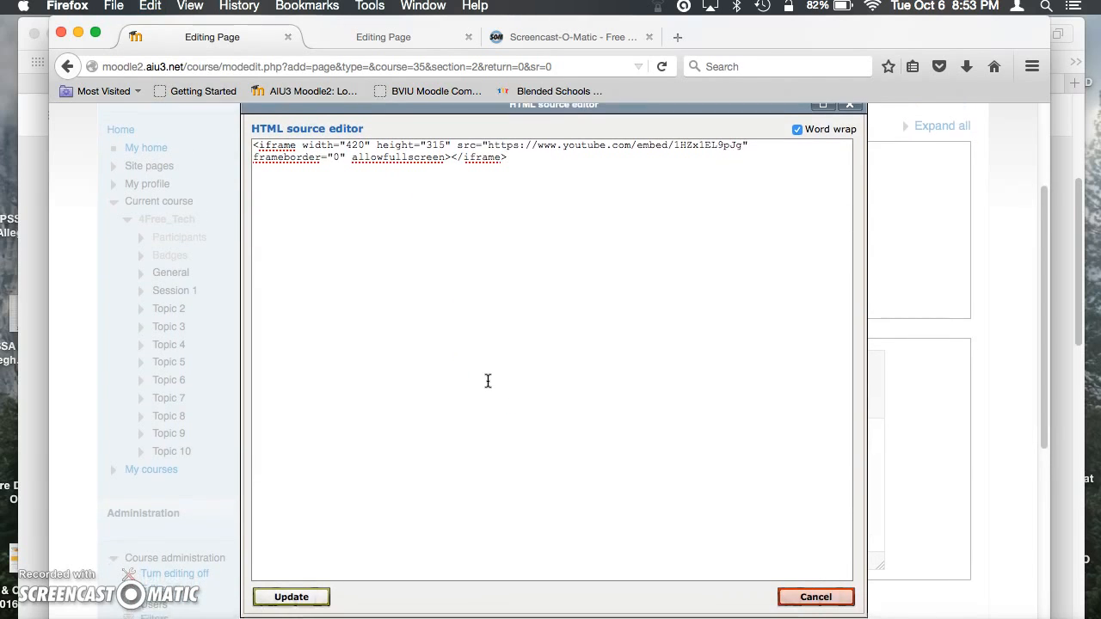
{"action": "scroll", "coordinate": [487, 381], "scroll_direction": "down", "scroll_amount": 1}
{"action": "left_click", "coordinate": [292, 584]}
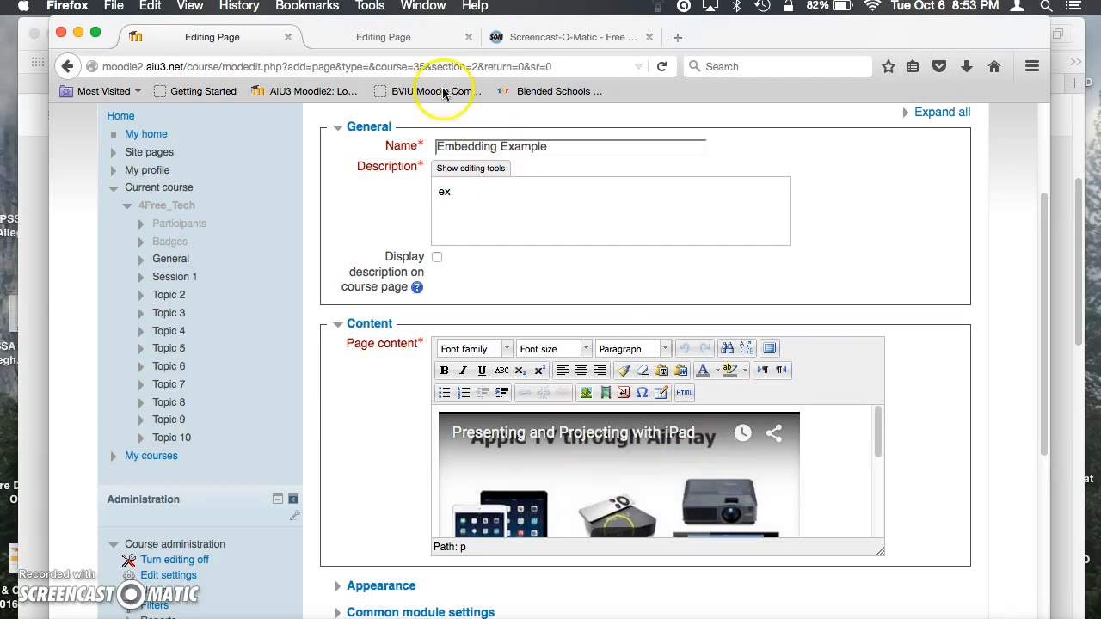
Step: On the BVIU Moodle page form, paste the embed code into the page content's HTML source, and save and display the page
{"action": "left_click", "coordinate": [392, 38]}
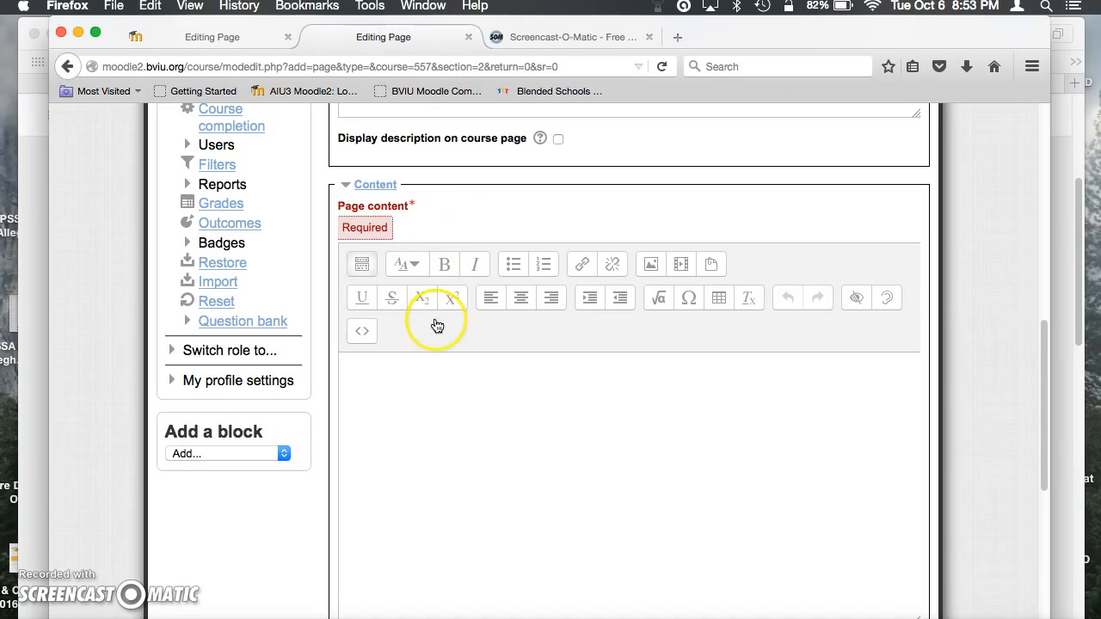
{"action": "left_click", "coordinate": [360, 334]}
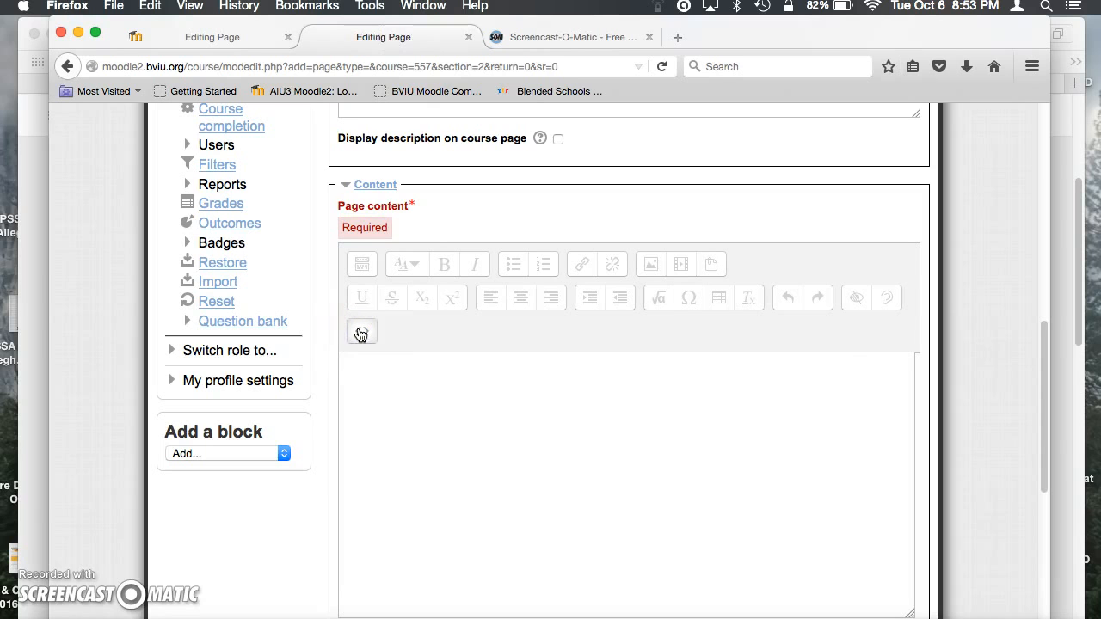
{"action": "type", "text": "<iframe width=\"420\" height=\"315\" src=\"https://www.youtube.com/embed/1HZx1EL9pJg\" frameborder=\"0\" allowfullscreen></iframe>"}
{"action": "scroll", "coordinate": [597, 430], "scroll_direction": "down", "scroll_amount": 3}
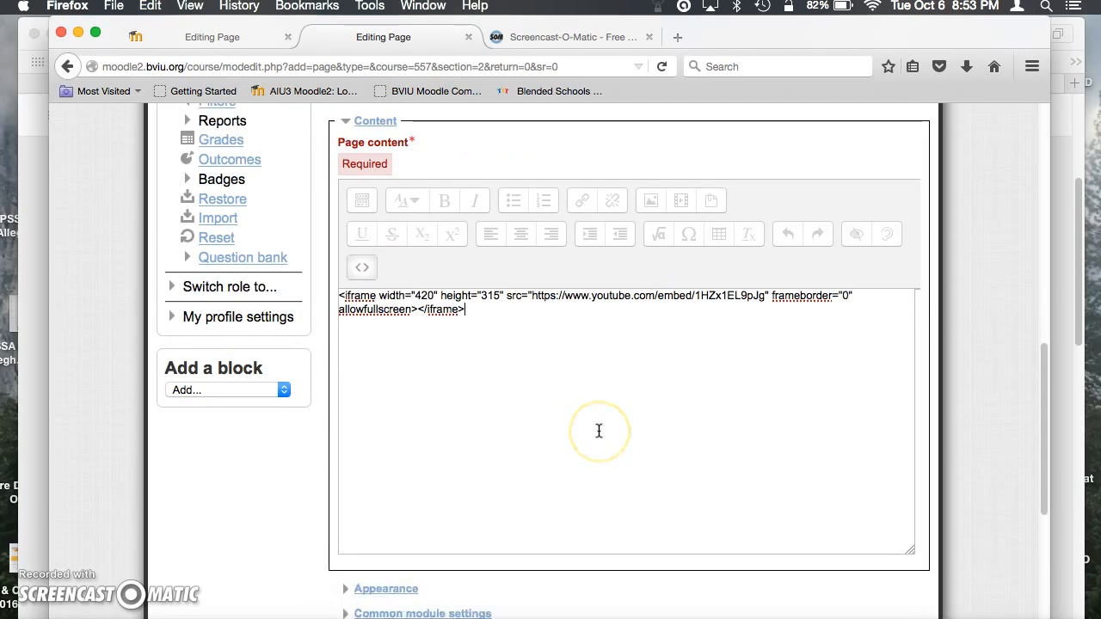
{"action": "scroll", "coordinate": [598, 431], "scroll_direction": "down", "scroll_amount": 2}
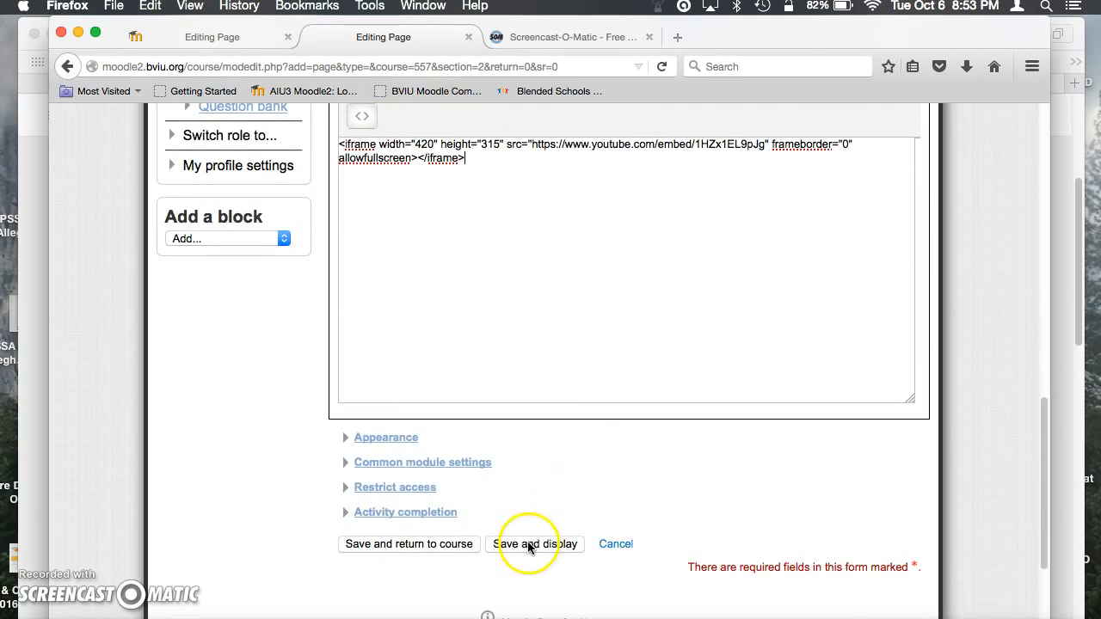
{"action": "left_click", "coordinate": [528, 543]}
{"action": "left_click", "coordinate": [531, 518]}
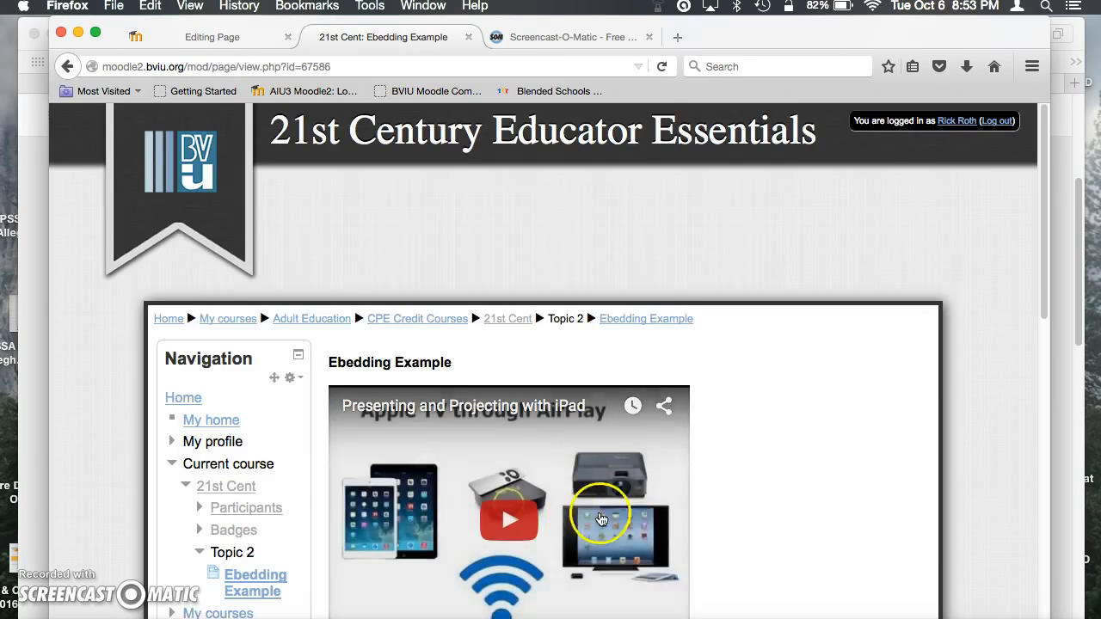
Step: Play the embedded video on the saved page for a few seconds to test it, and pause it
{"action": "scroll", "coordinate": [616, 520], "scroll_direction": "down", "scroll_amount": 1}
{"action": "scroll", "coordinate": [618, 521], "scroll_direction": "down", "scroll_amount": 1}
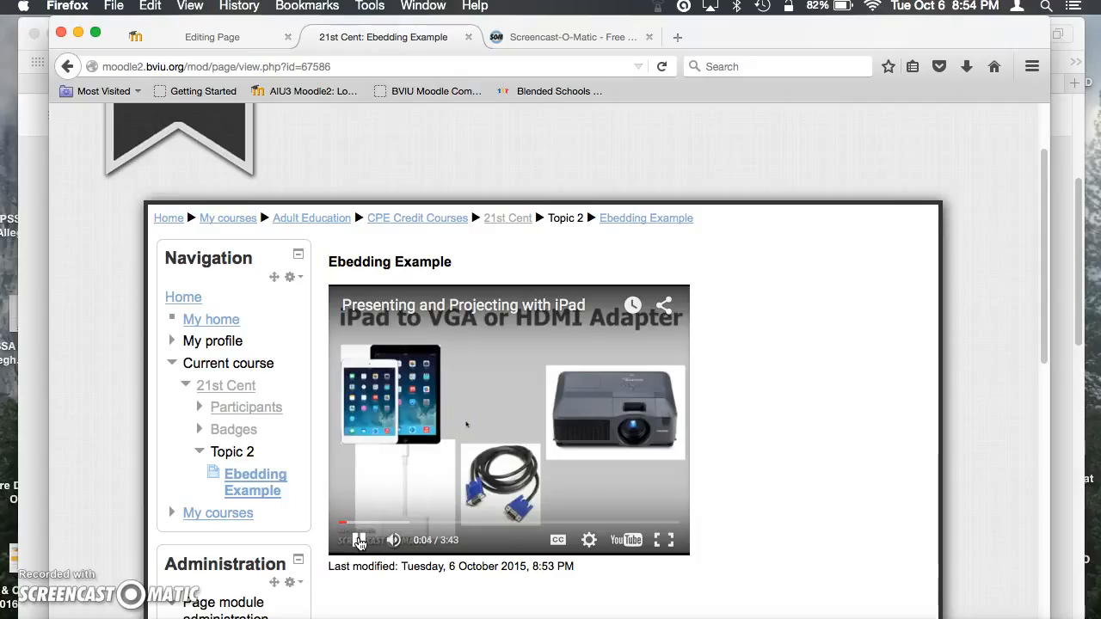
{"action": "left_click", "coordinate": [474, 456]}
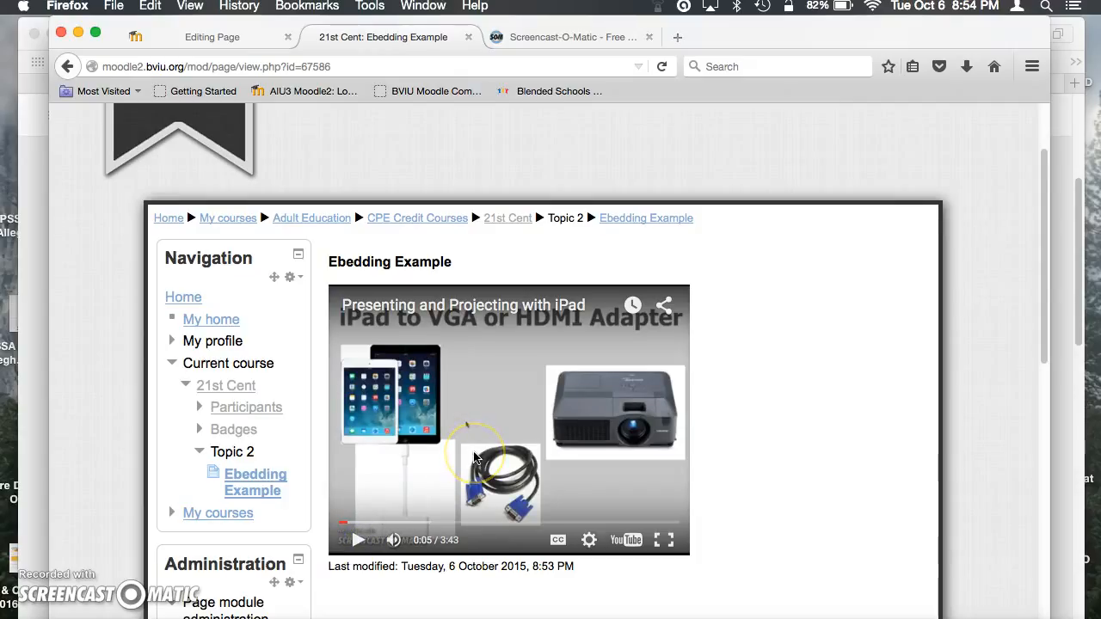